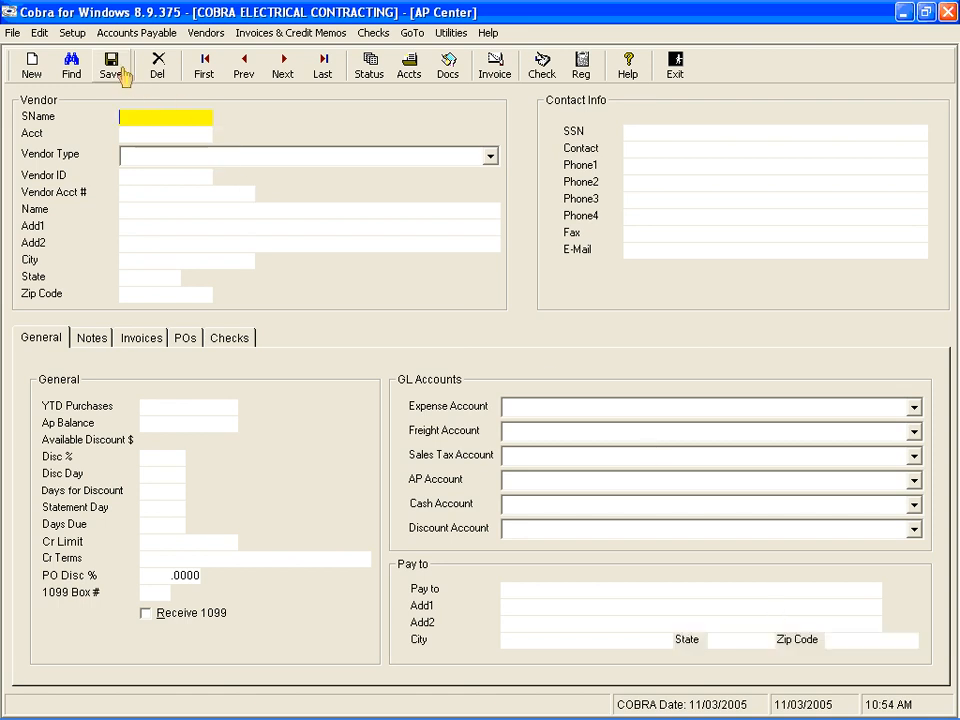
# Open the Vendor Type Setup and start a new vendor type M with the description MATERIAL SUPPLIERS
pyautogui.click(71, 34)
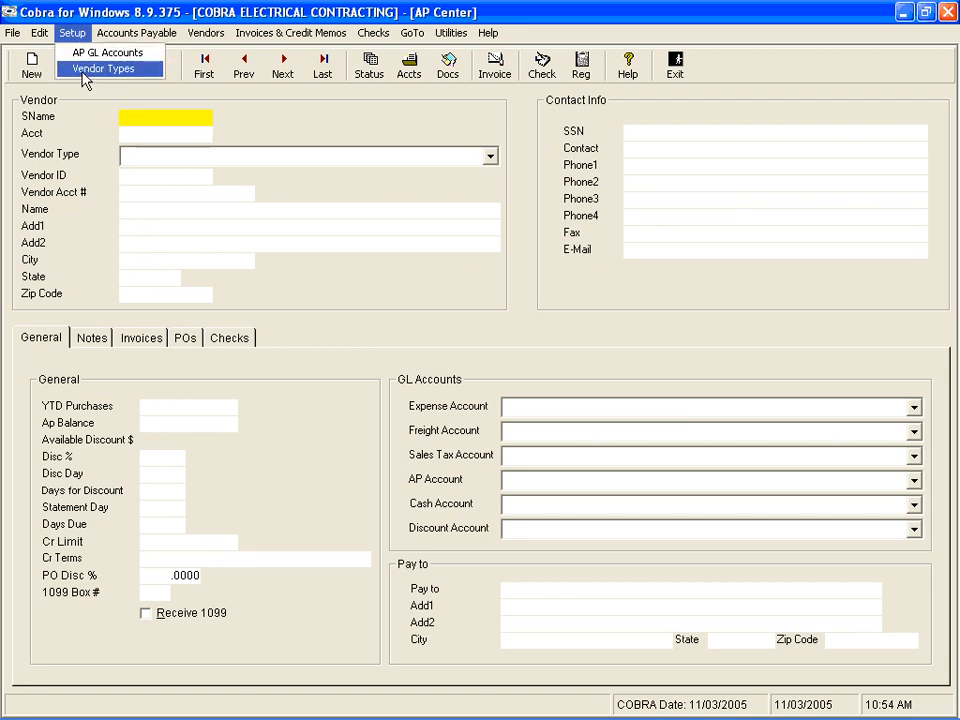
pyautogui.click(84, 70)
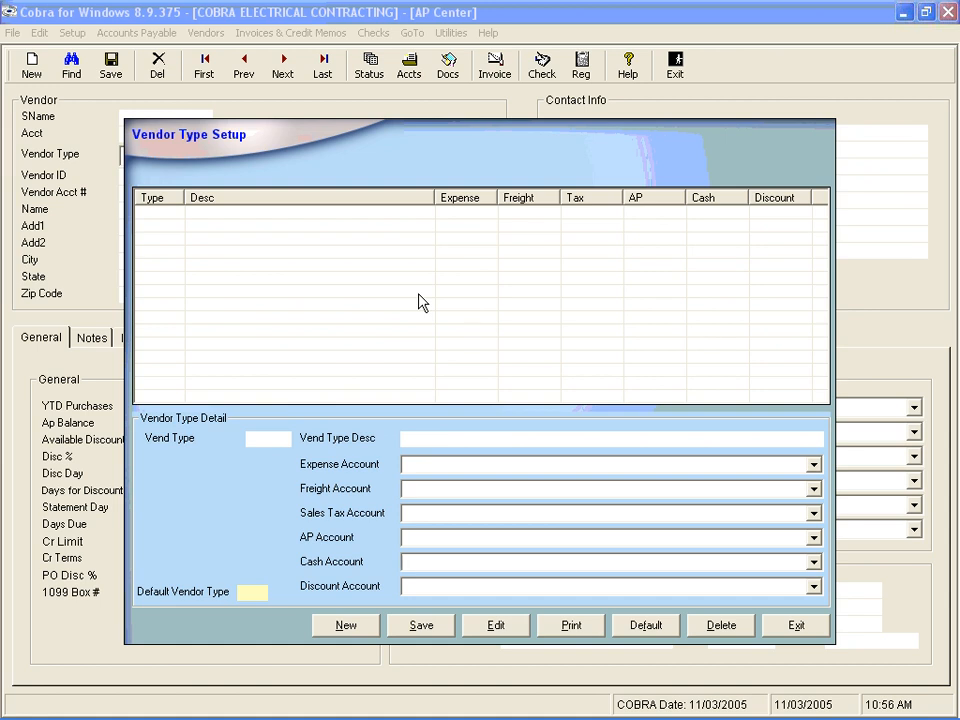
pyautogui.click(349, 627)
pyautogui.write('m')
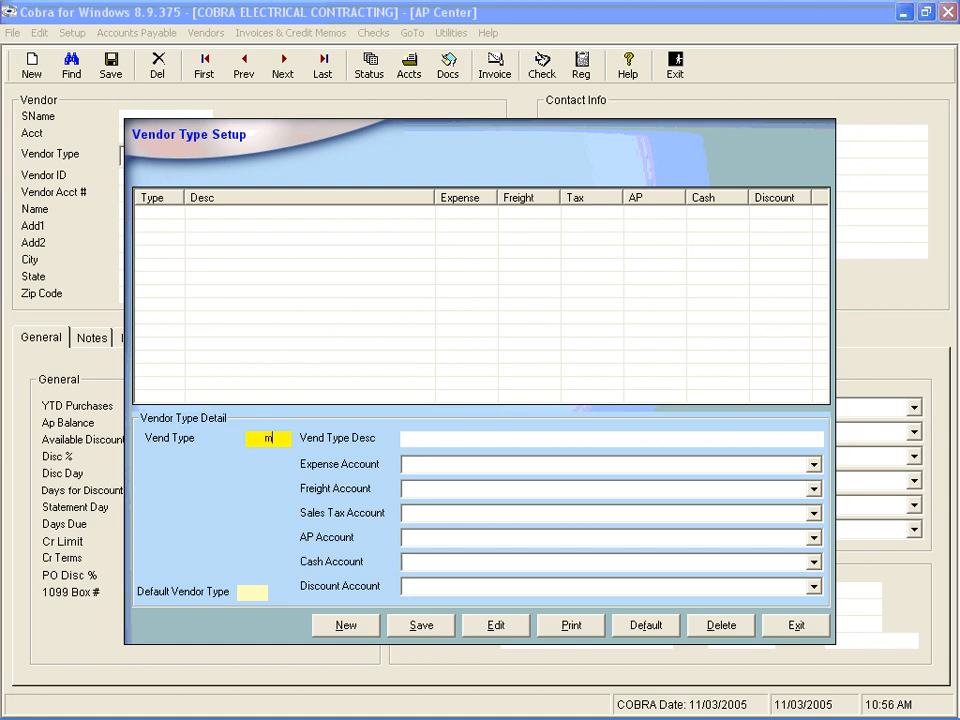
pyautogui.press('BackSpace')
pyautogui.write('M')
pyautogui.press('Tab')
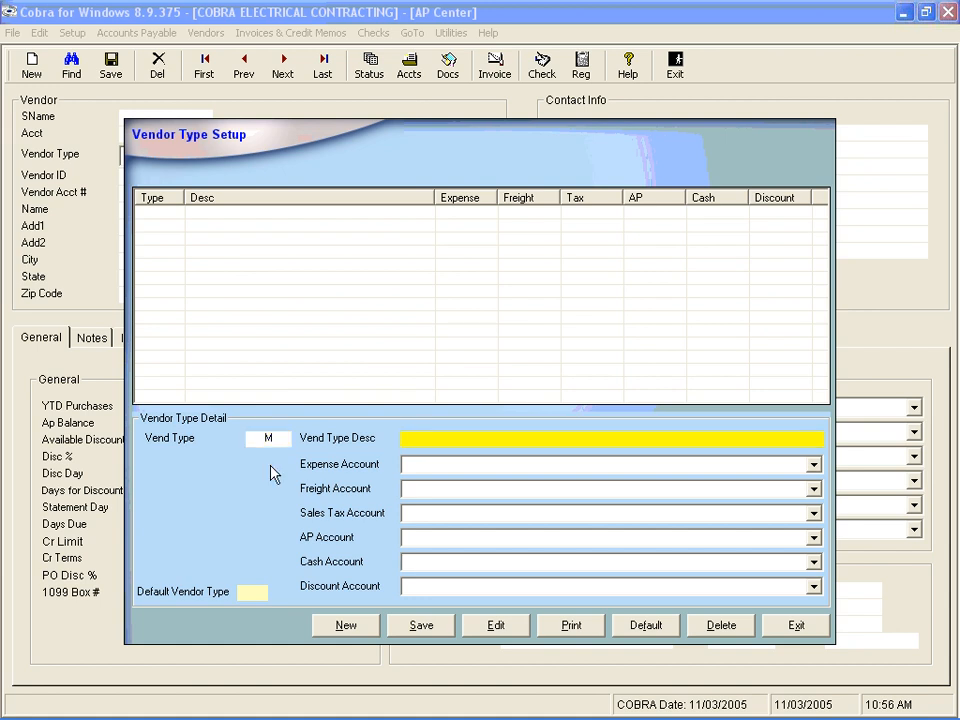
pyautogui.write('MATERIAL SUPPLIERS')
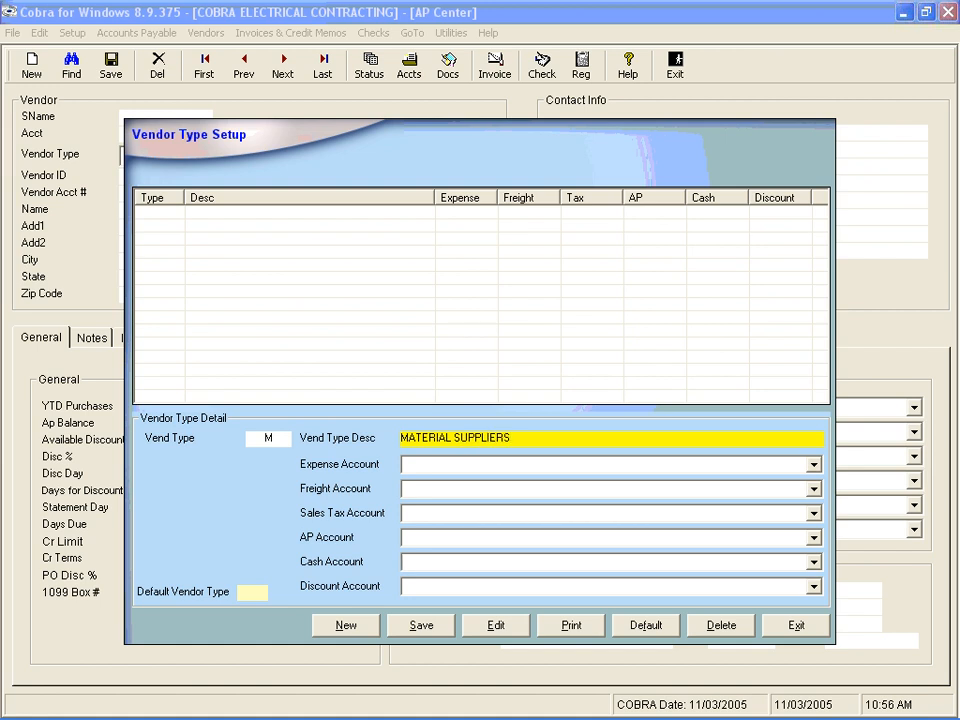
pyautogui.press('Tab')
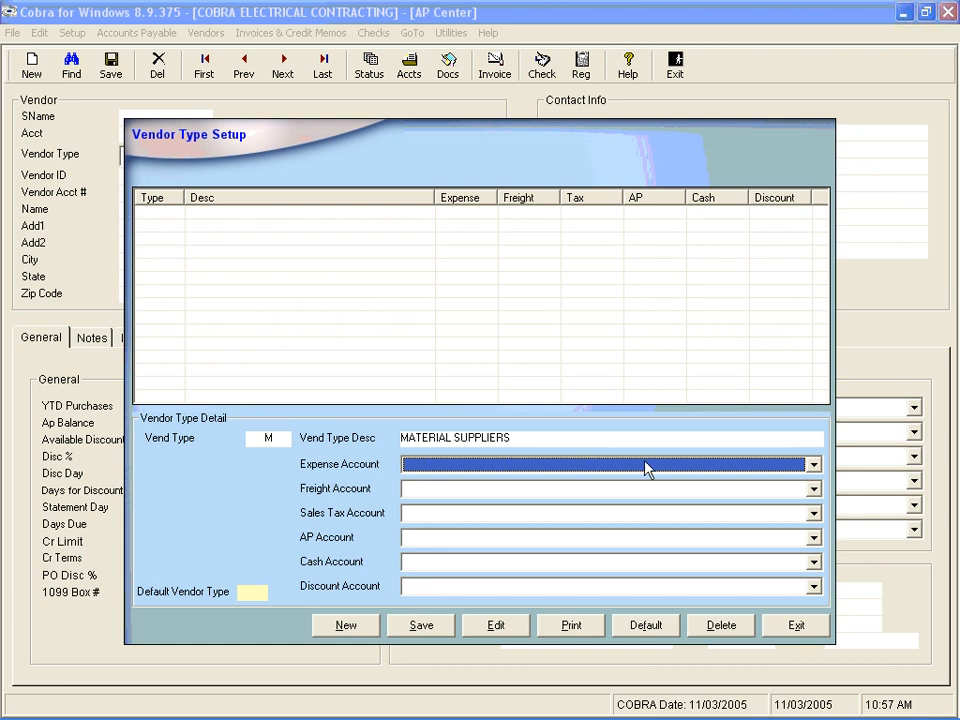
# Assign Inventory as the expense account, Freight Charges as the freight account and Sales Tax Paid on Purchases as the sales tax account
pyautogui.click(813, 464)
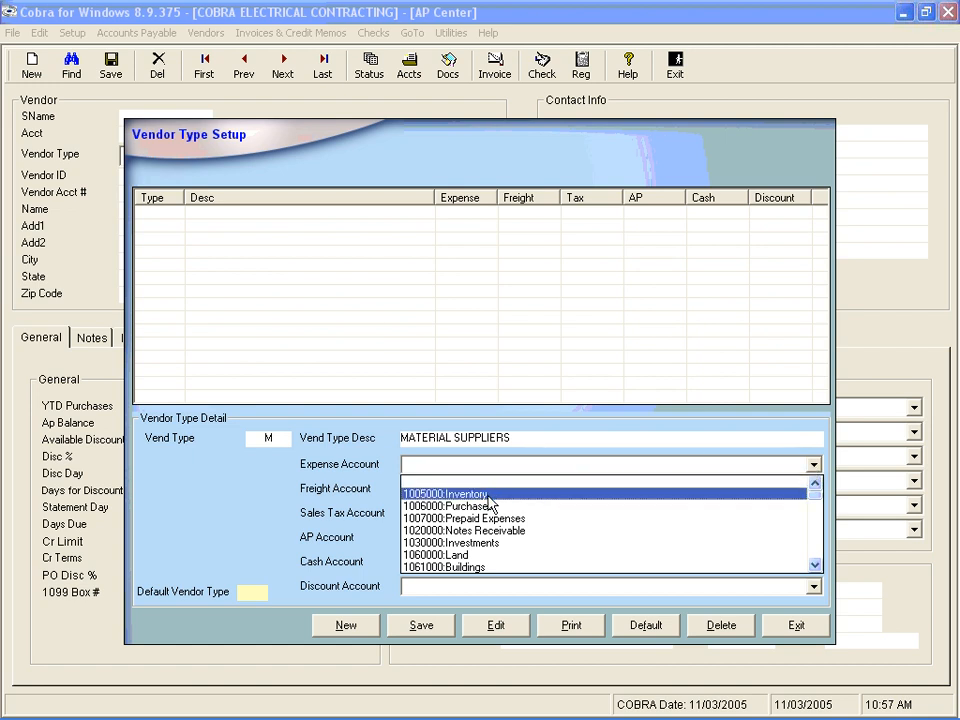
pyautogui.click(488, 496)
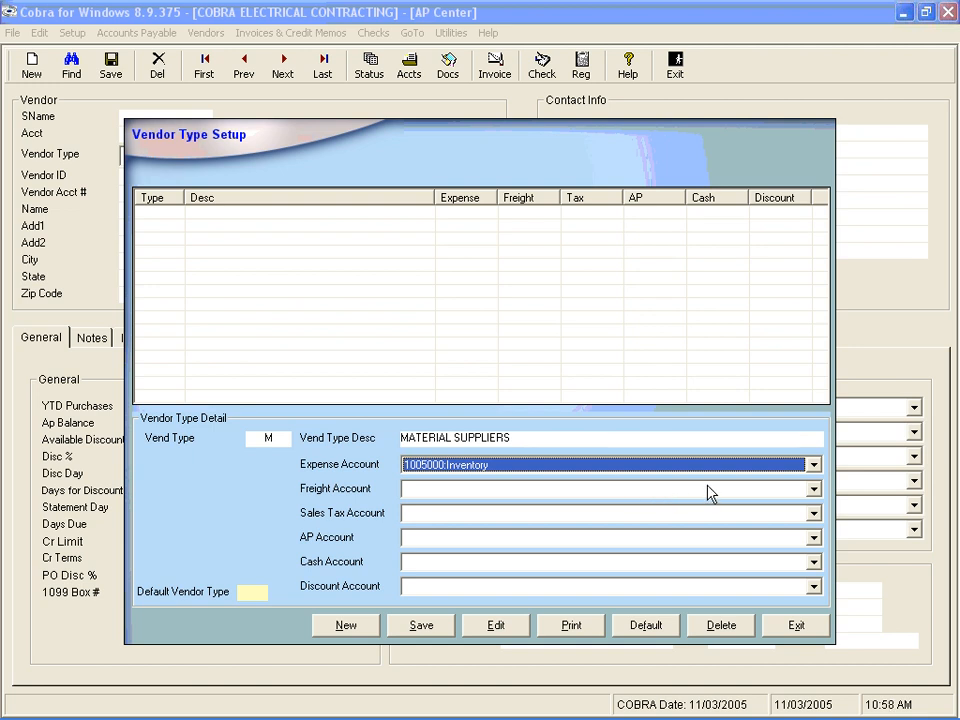
pyautogui.click(814, 490)
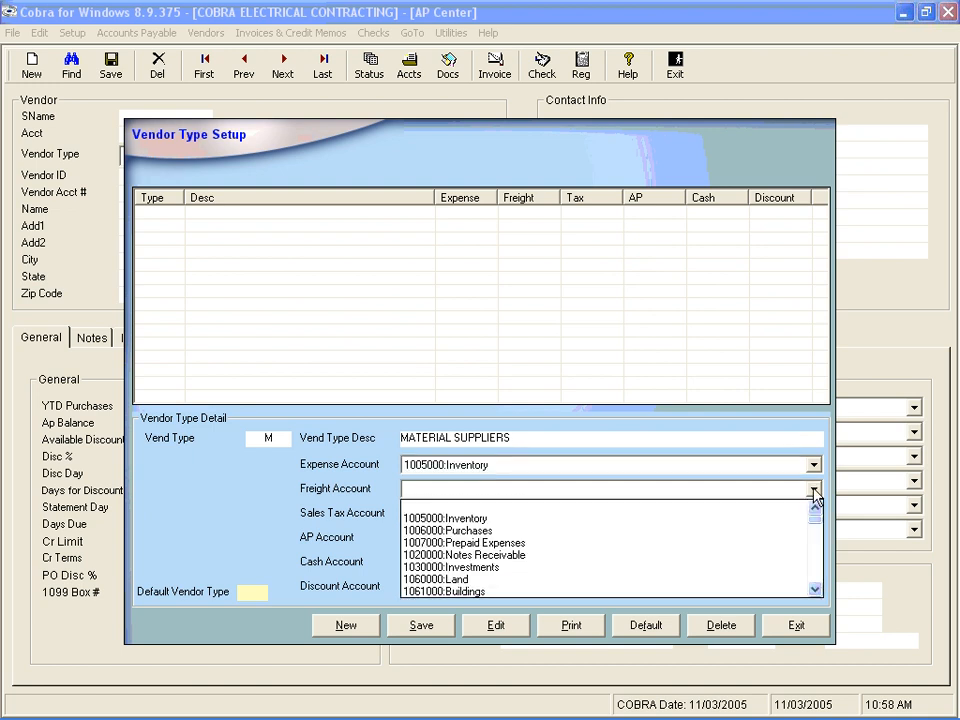
pyautogui.write('5210000:Freight Charges')
pyautogui.press('Return')
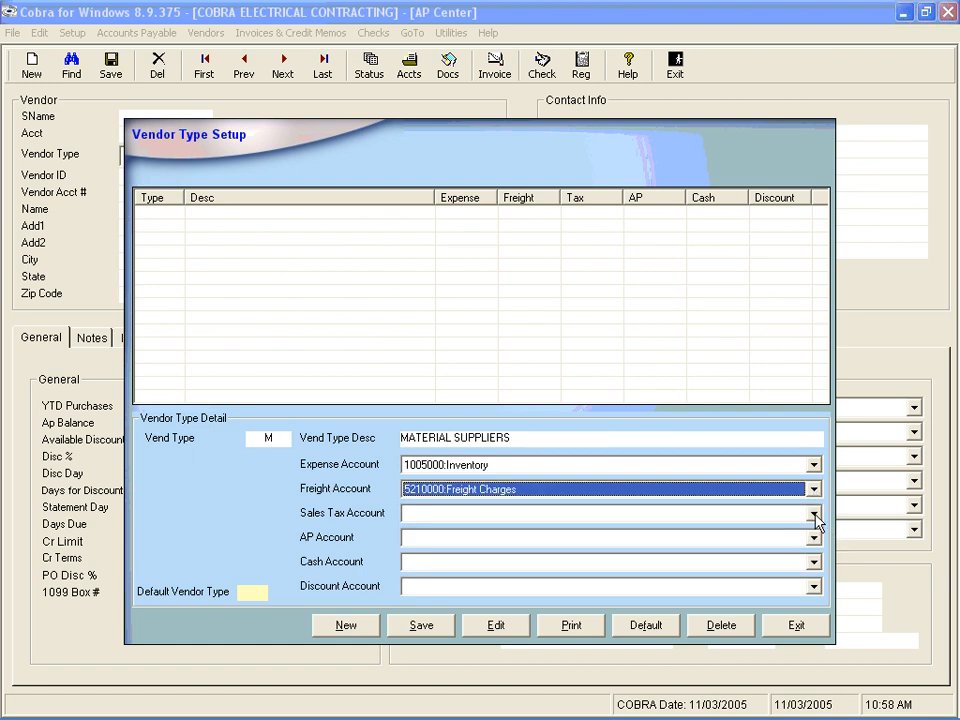
pyautogui.click(815, 516)
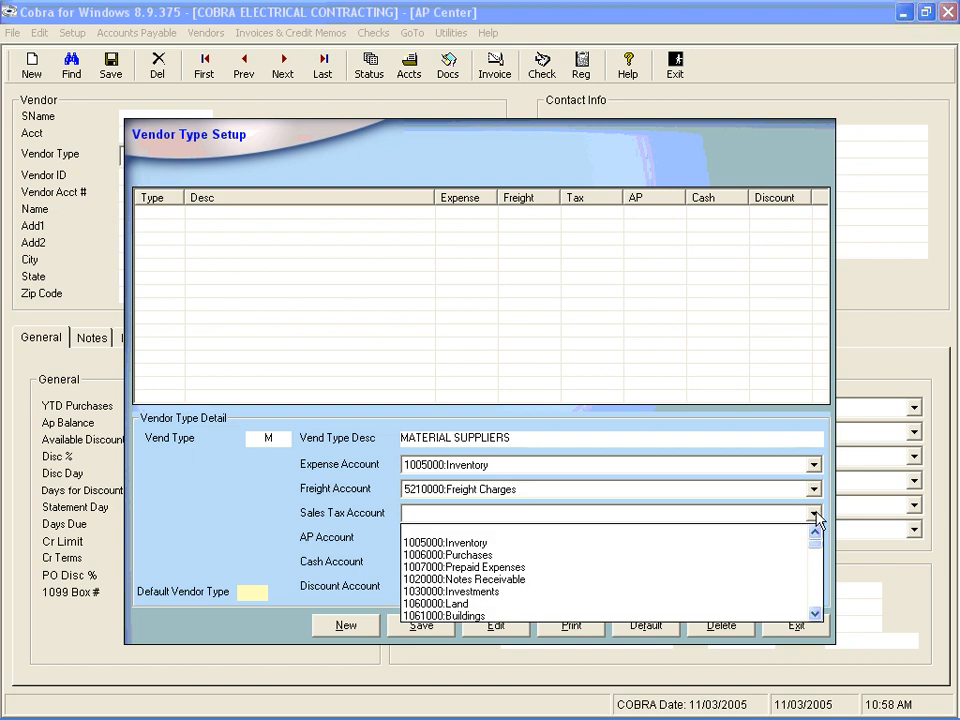
pyautogui.write('5234000:Sales Tax Paid on Purchases')
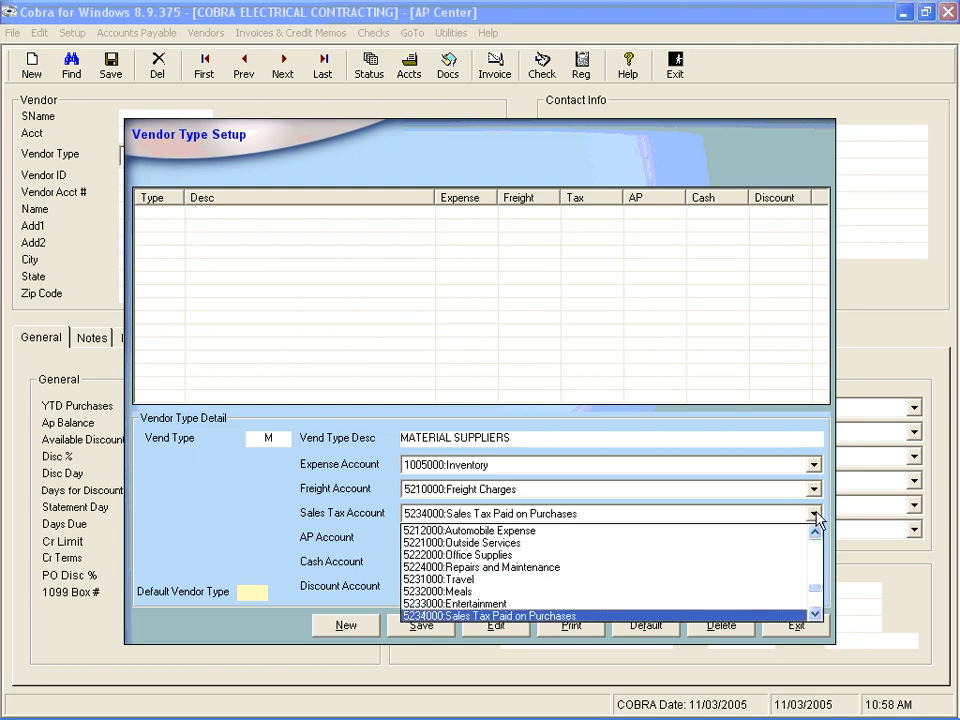
pyautogui.press('Return')
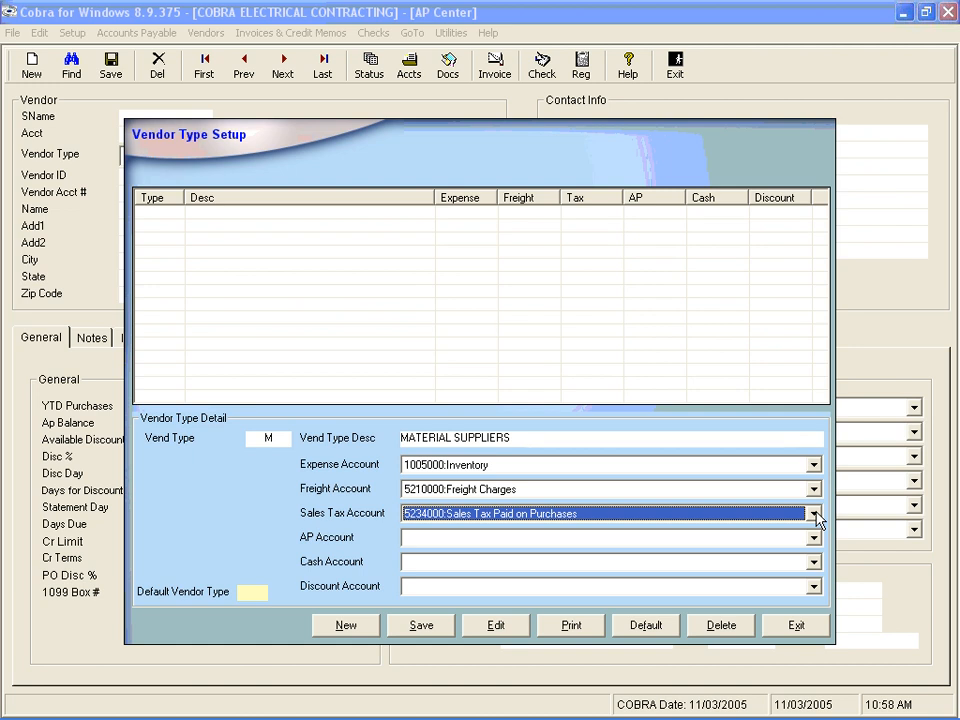
# Set the AP account to Accounts Payable, cash to Checking Account and discount to Material Discount, and save the MATERIAL SUPPLIERS vendor type
pyautogui.click(814, 540)
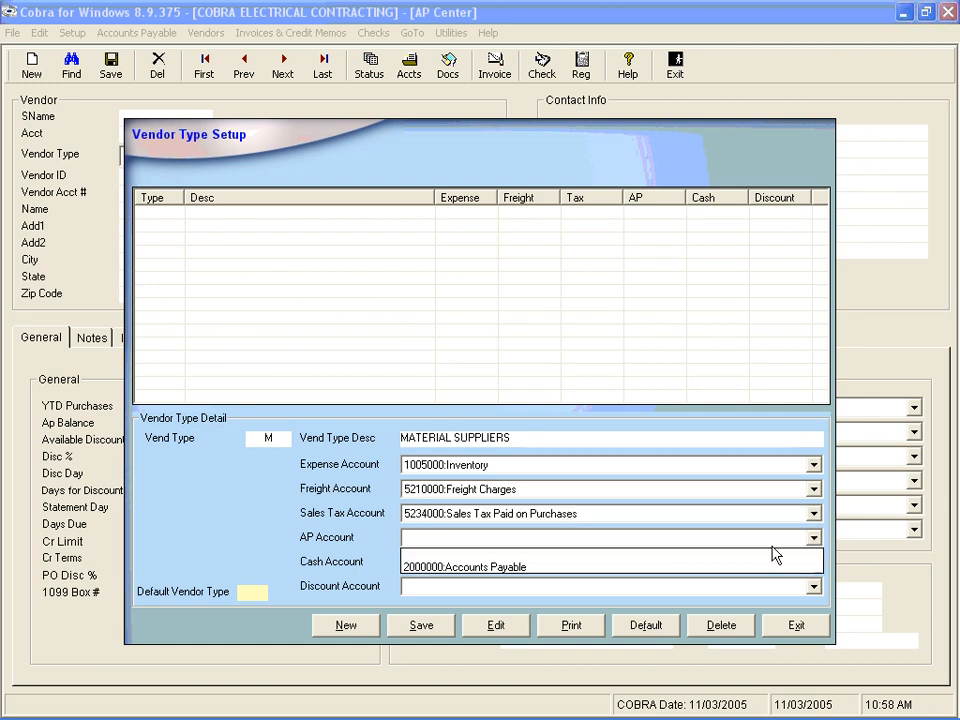
pyautogui.click(600, 568)
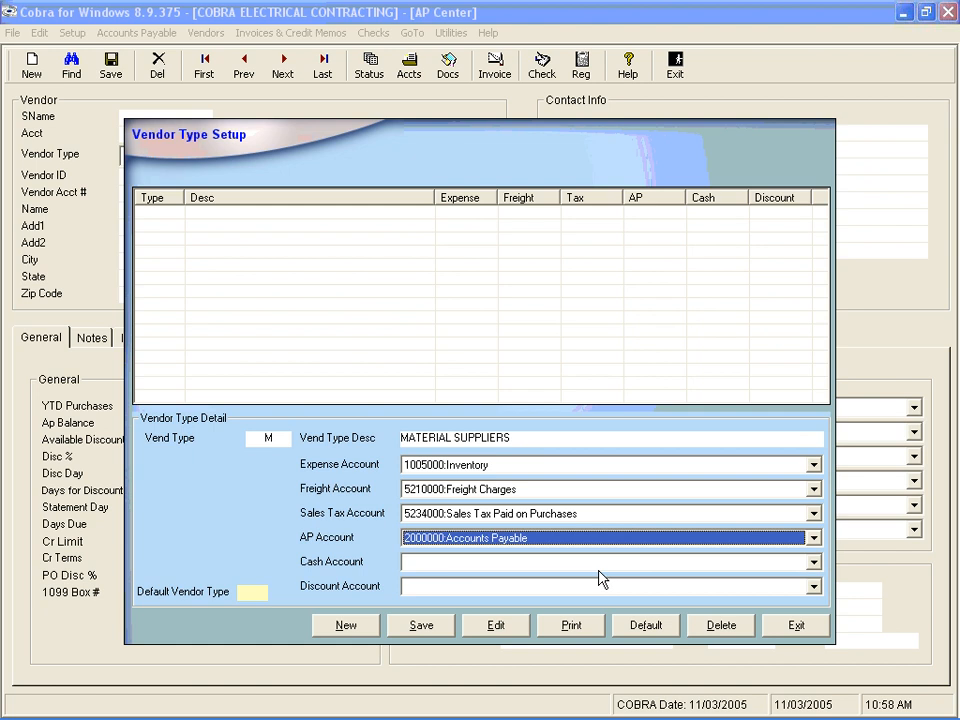
pyautogui.click(814, 562)
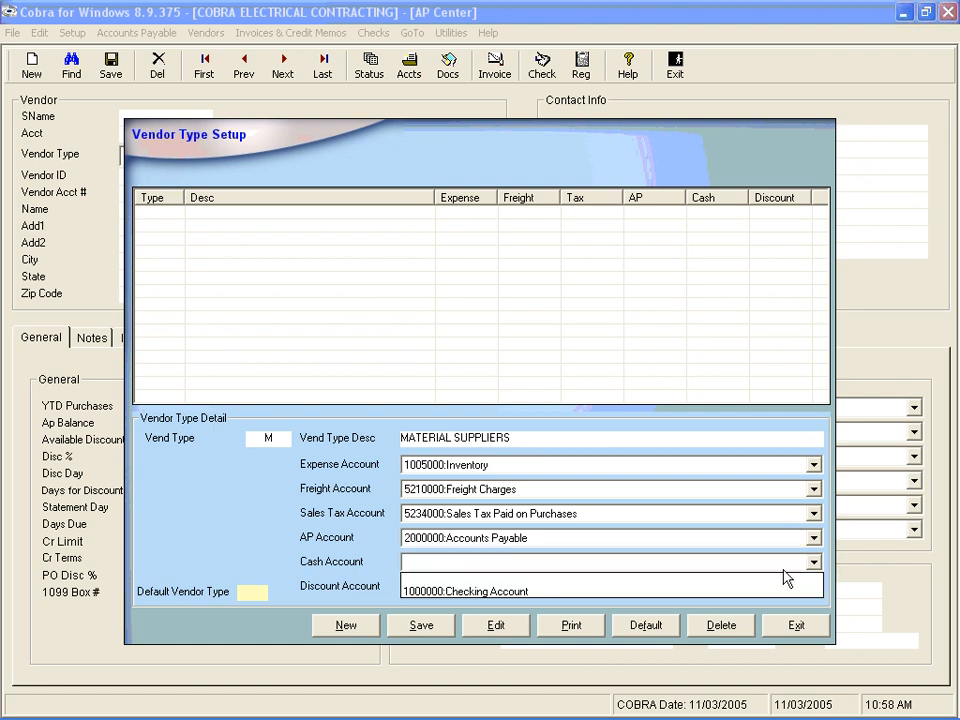
pyautogui.click(648, 592)
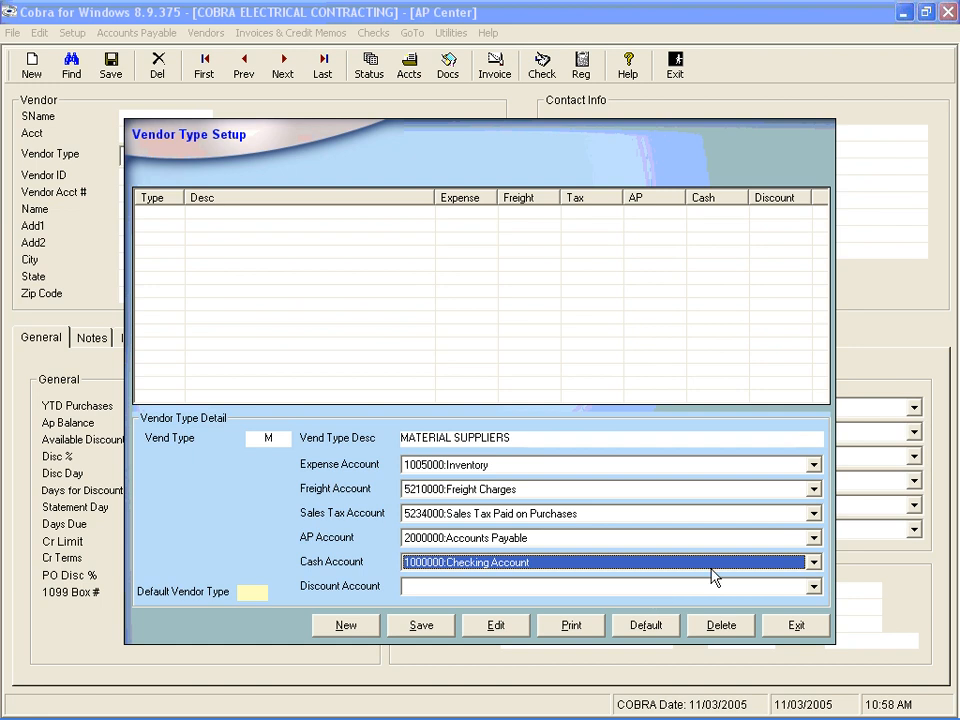
pyautogui.click(814, 587)
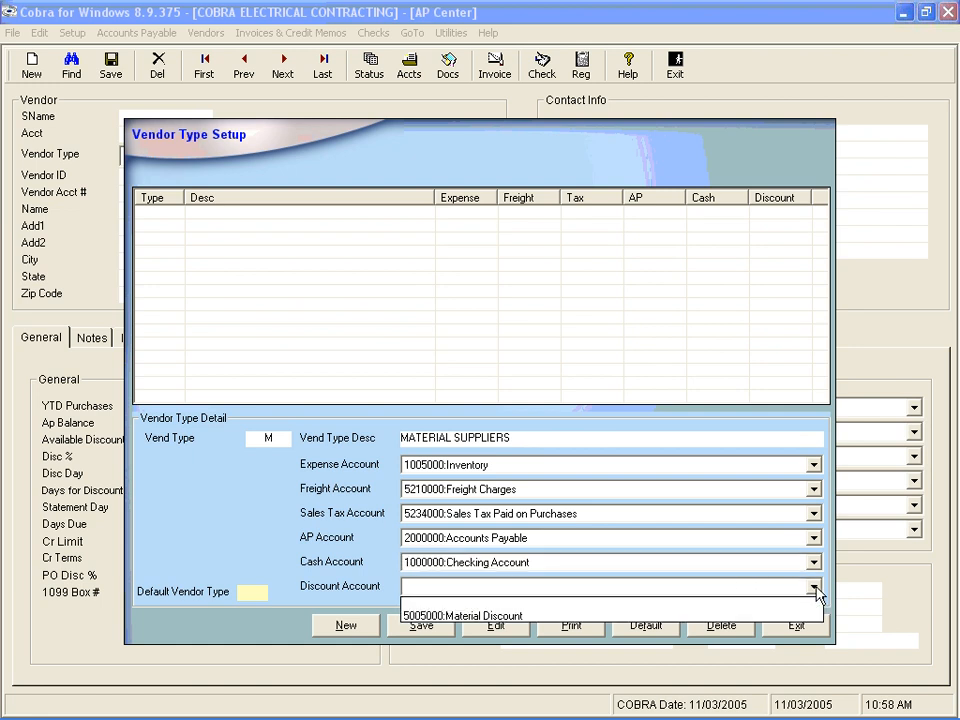
pyautogui.click(712, 616)
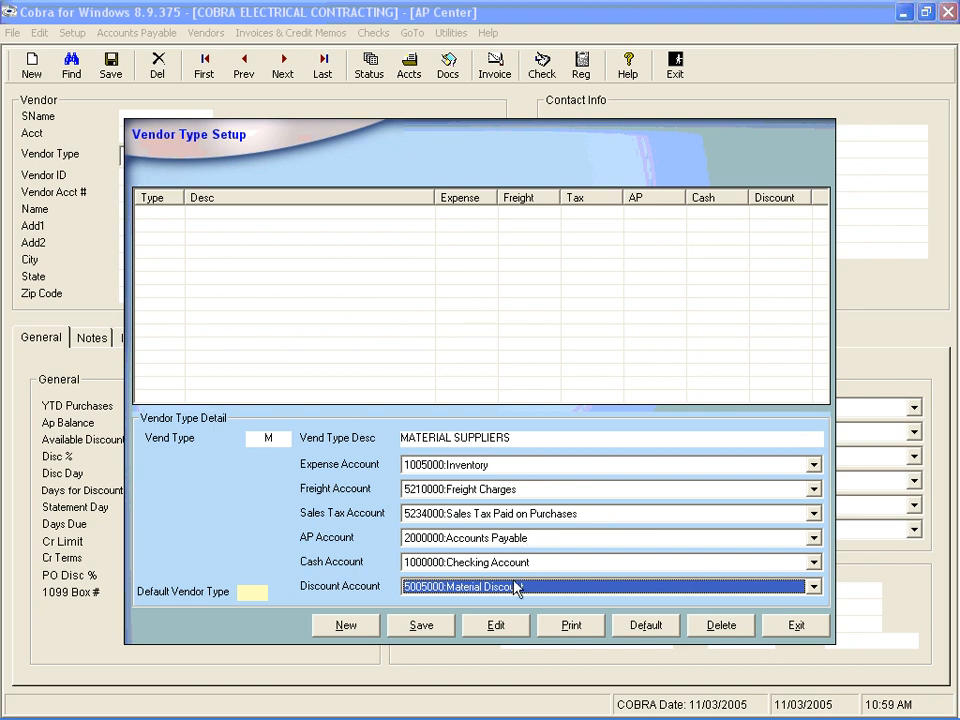
pyautogui.click(422, 632)
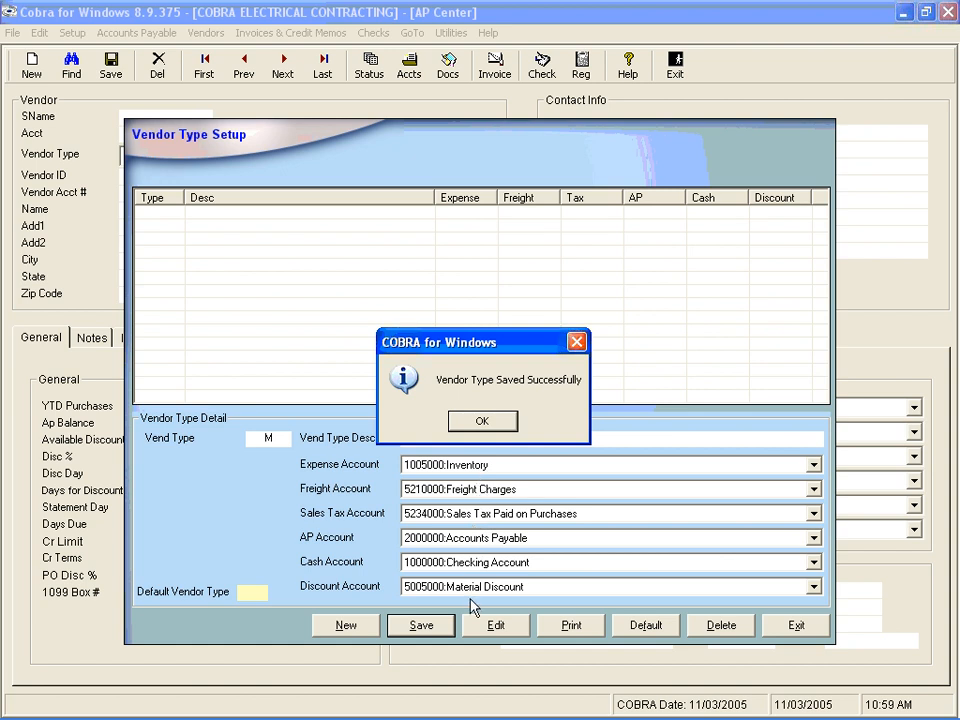
pyautogui.click(484, 422)
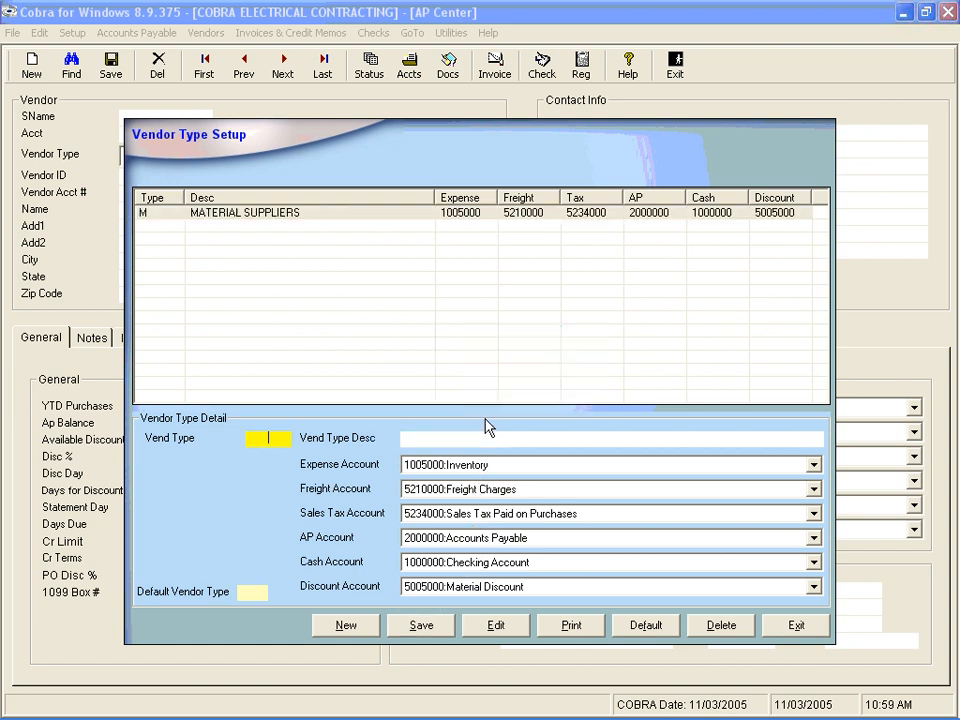
# Reopen the MATERIAL SUPPLIERS vendor type from the list and save it again
pyautogui.click(376, 214)
pyautogui.click(401, 629)
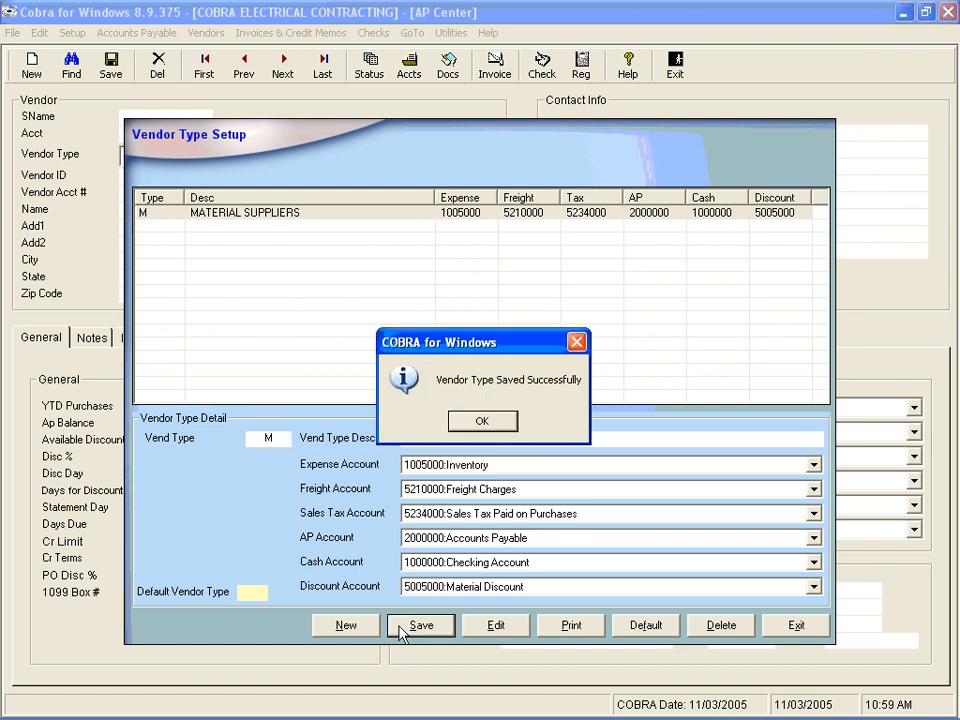
pyautogui.click(489, 419)
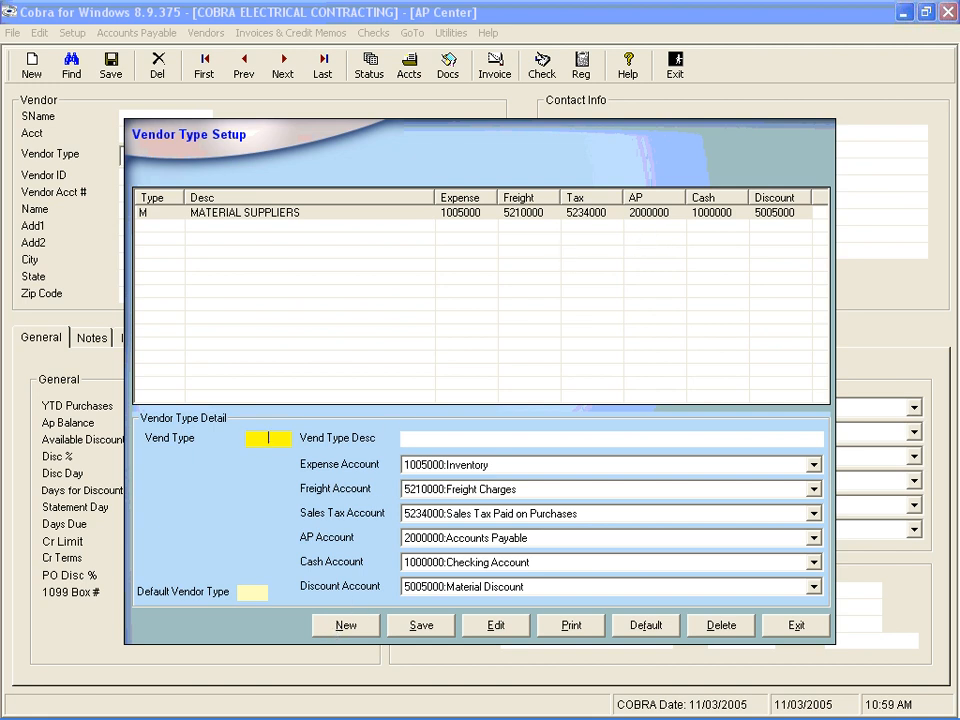
# Enter a second vendor type O with the description OFFICE SUPPLIERS
pyautogui.write('0')
pyautogui.press('Tab')
pyautogui.write('OFFI')
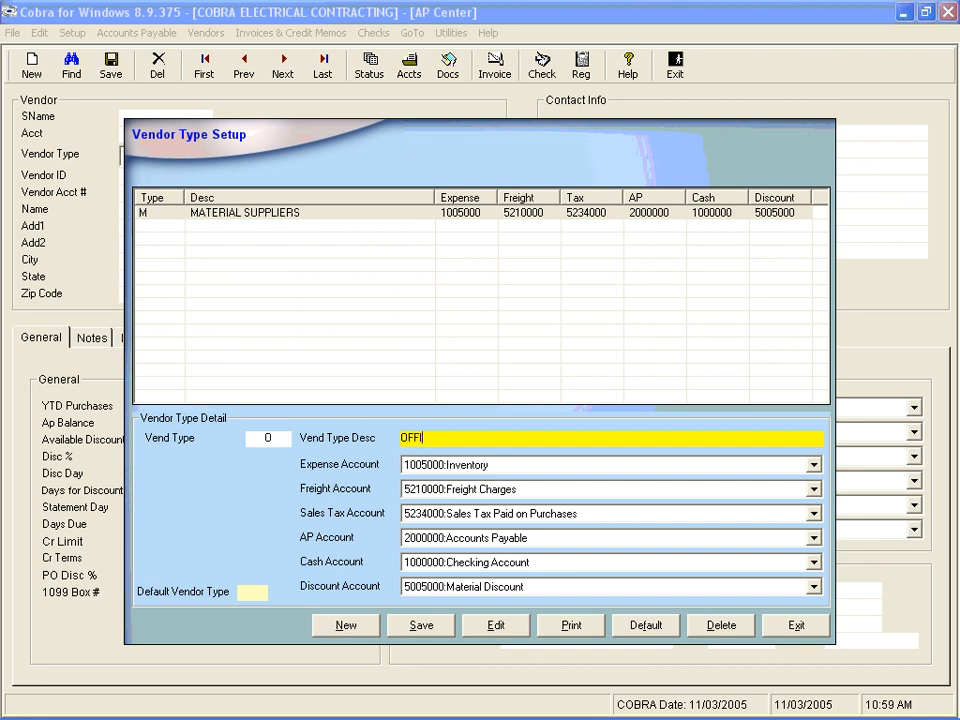
pyautogui.write('CE SUPPLIERS')
pyautogui.press('Tab')
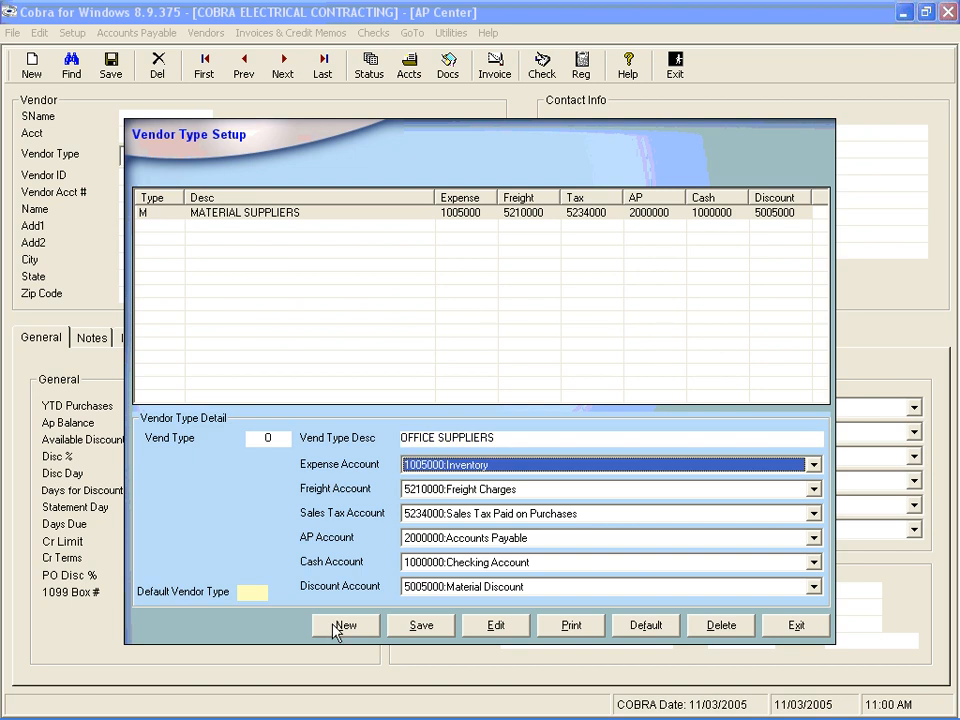
# Set the OFFICE SUPPLIERS expense account to Office Supplies and save the vendor type
pyautogui.click(814, 465)
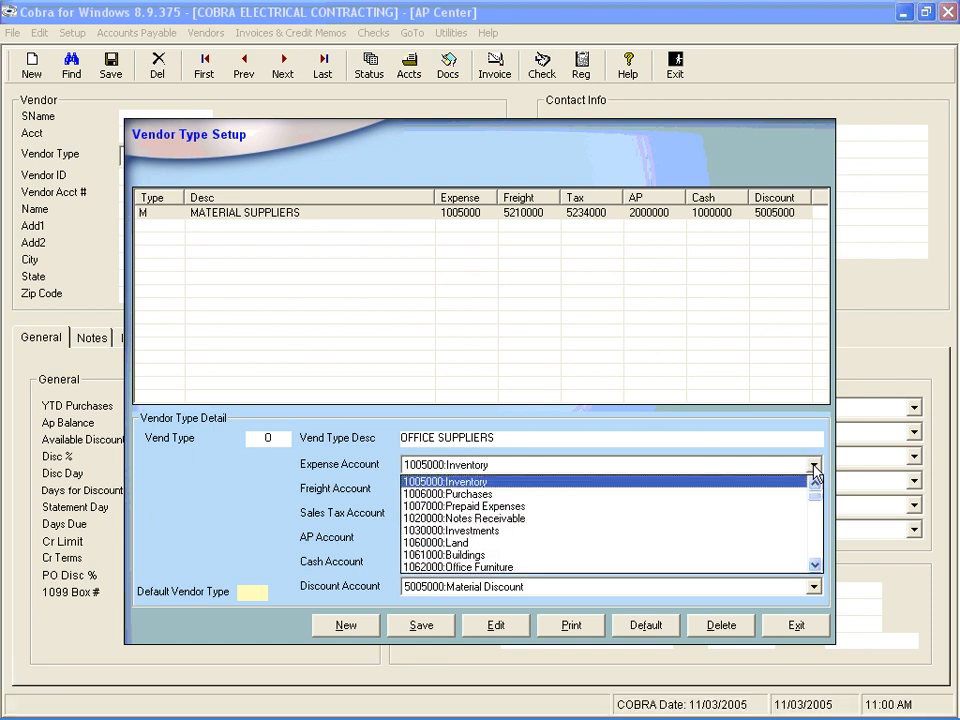
pyautogui.press('5')
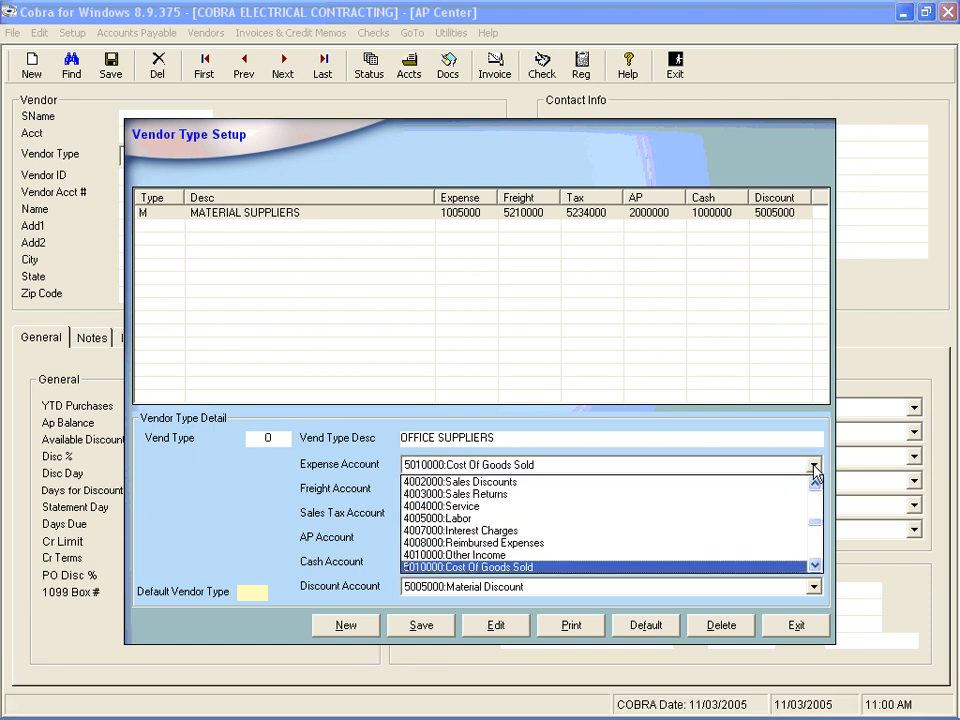
pyautogui.press('2')
pyautogui.press('2')
pyautogui.press('2')
pyautogui.press('Return')
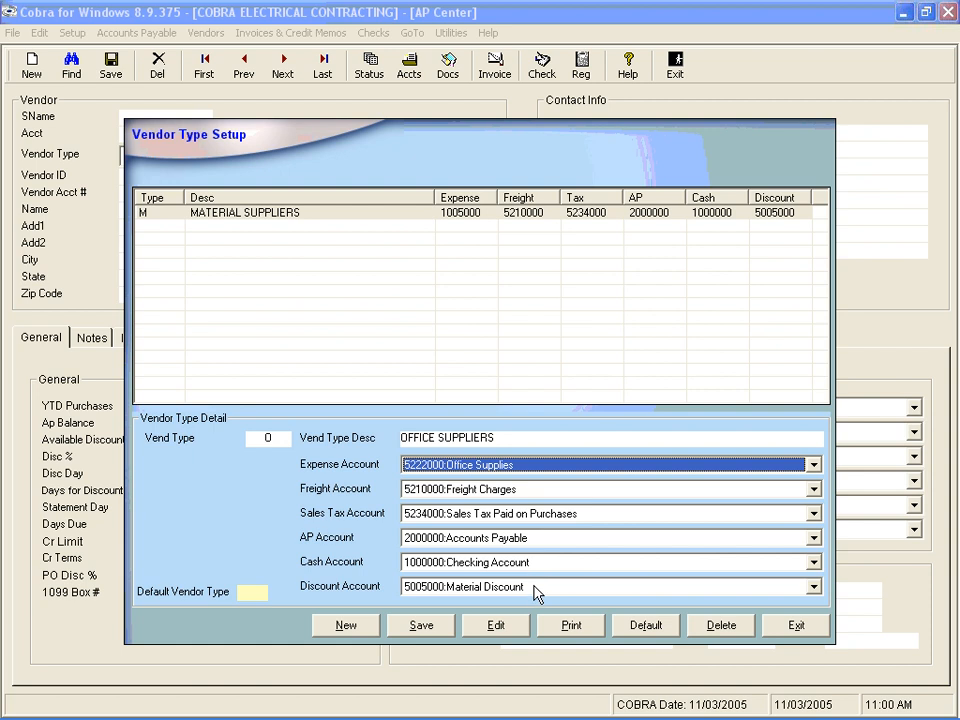
pyautogui.click(414, 630)
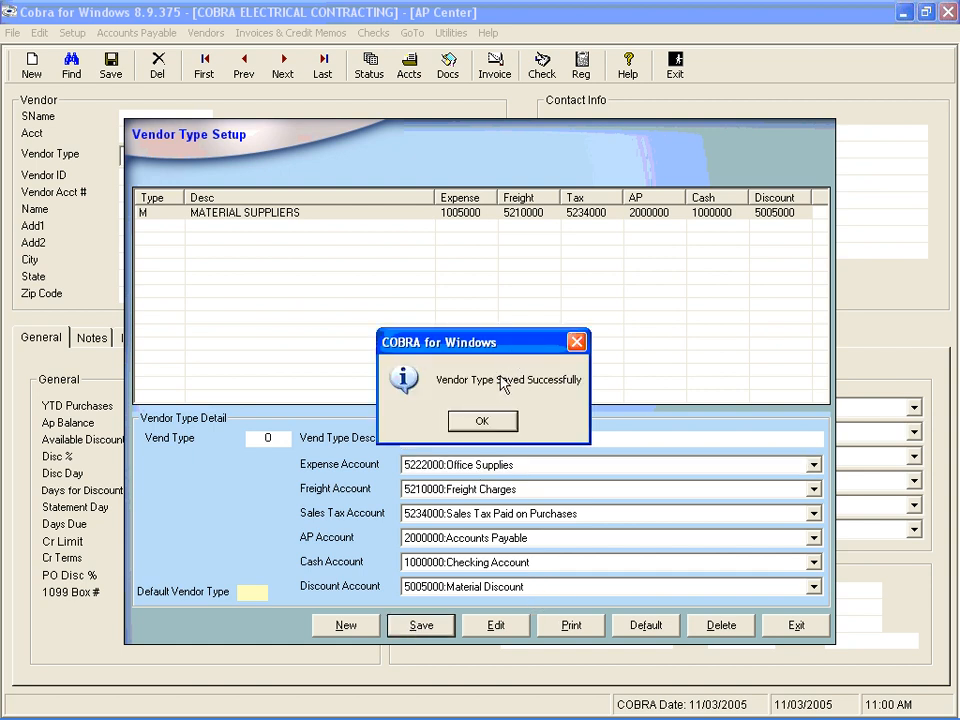
pyautogui.click(484, 420)
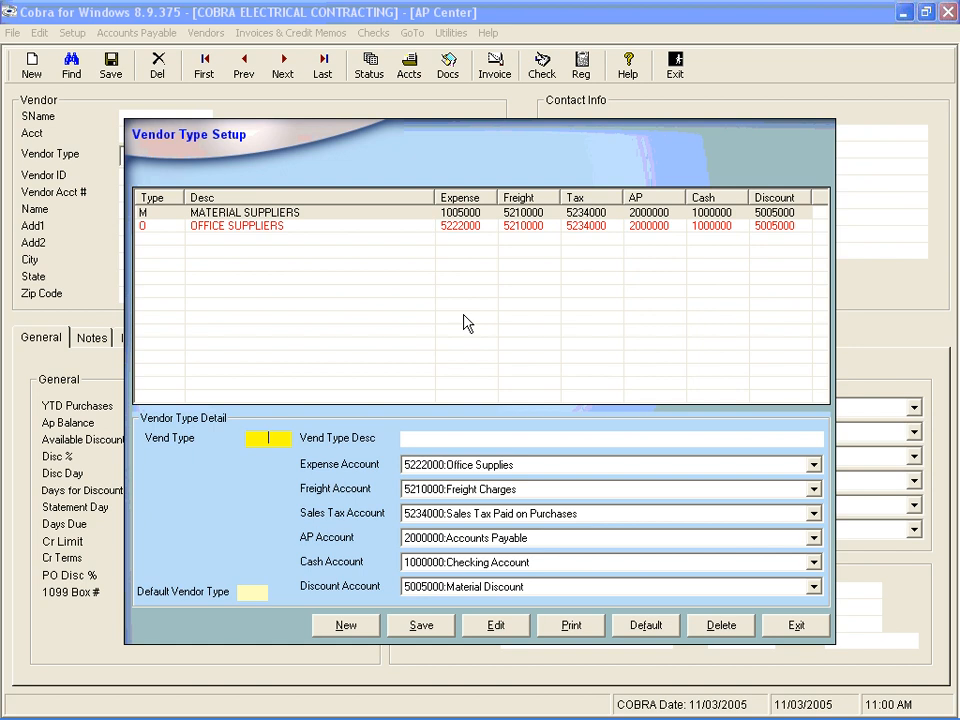
# Make MATERIAL SUPPLIERS the default vendor type and close the Vendor Type Setup
pyautogui.click(366, 240)
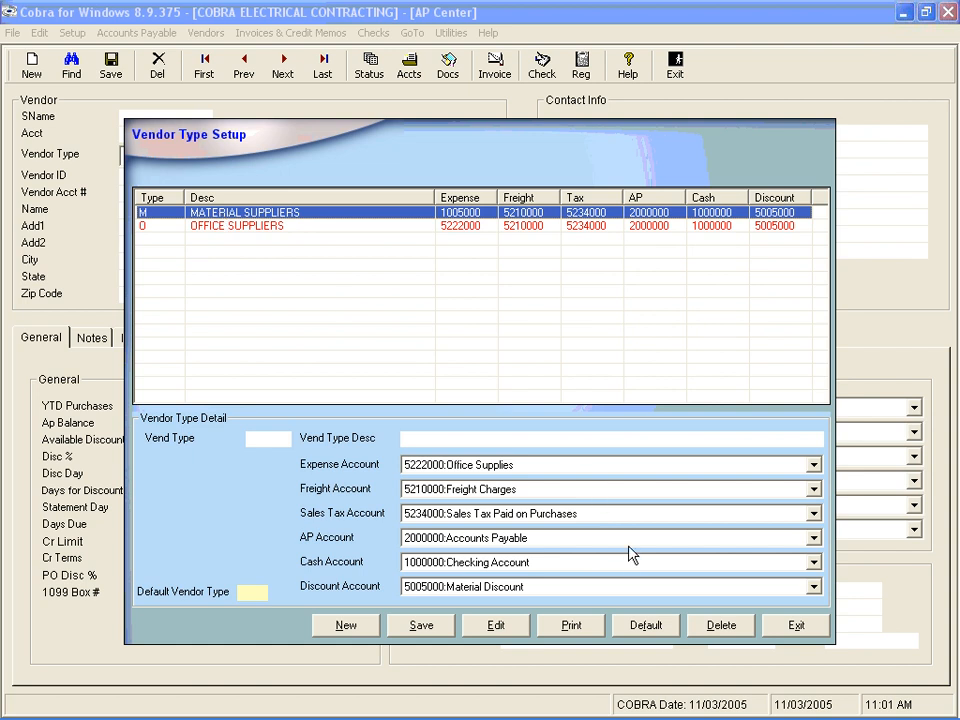
pyautogui.click(638, 627)
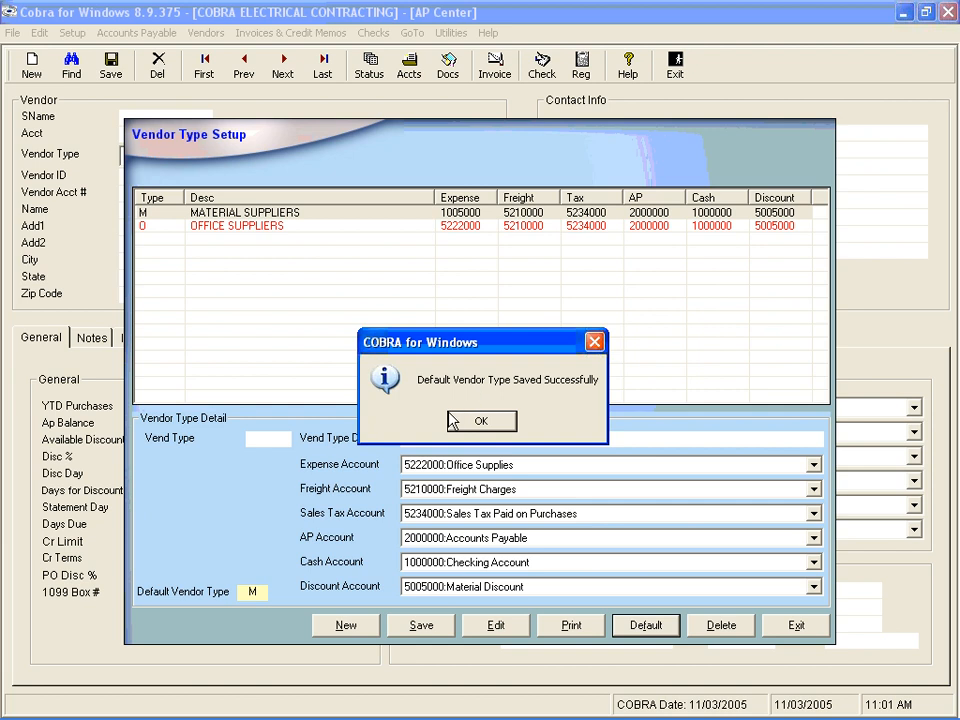
pyautogui.click(478, 421)
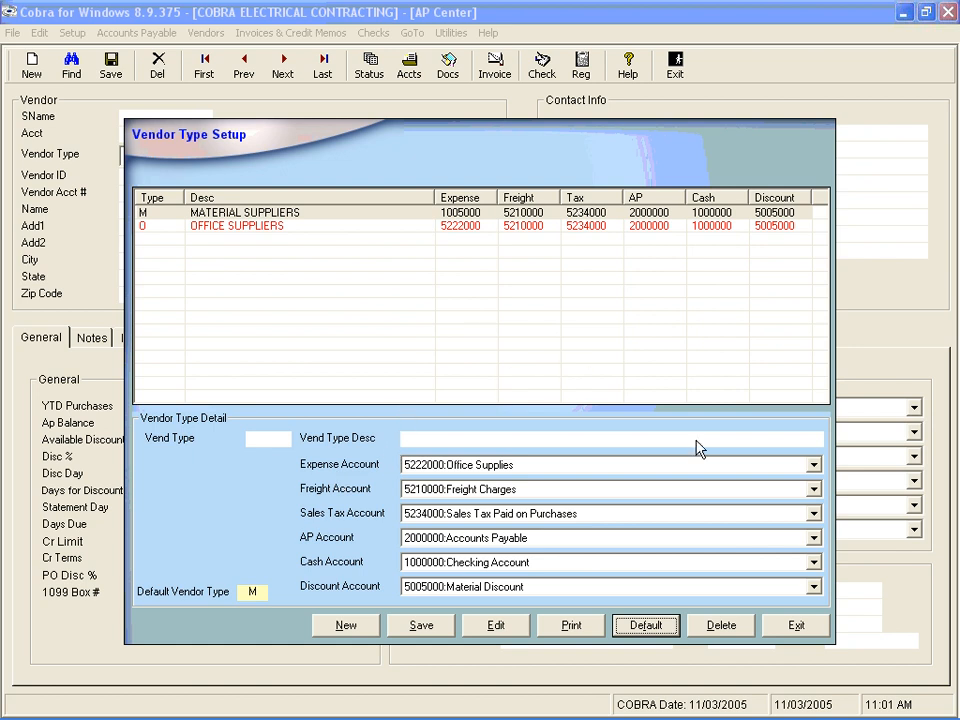
pyautogui.click(796, 626)
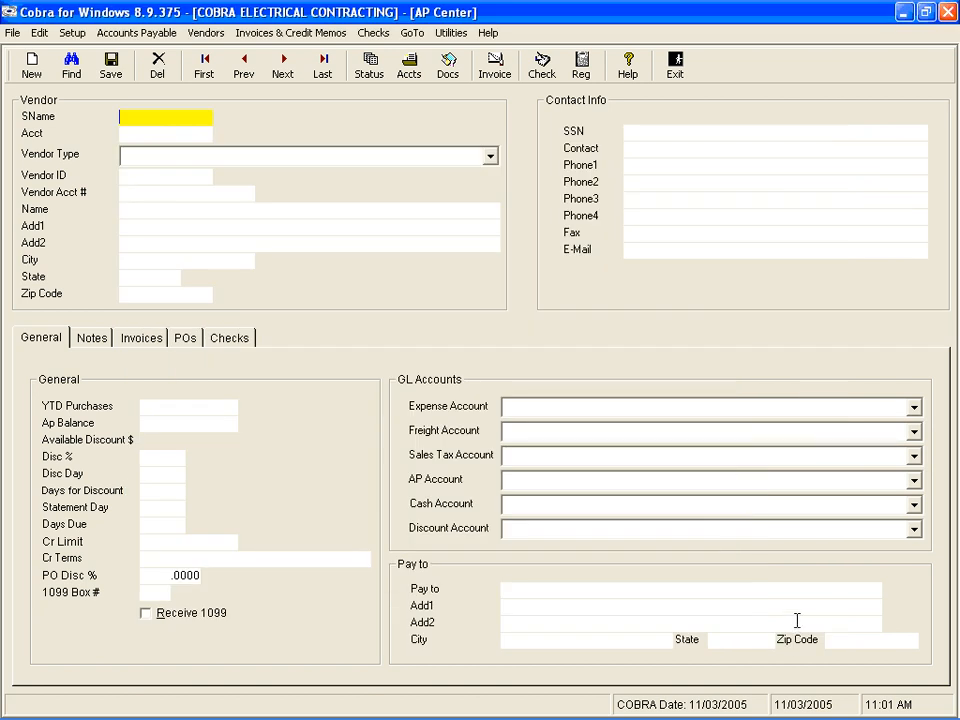